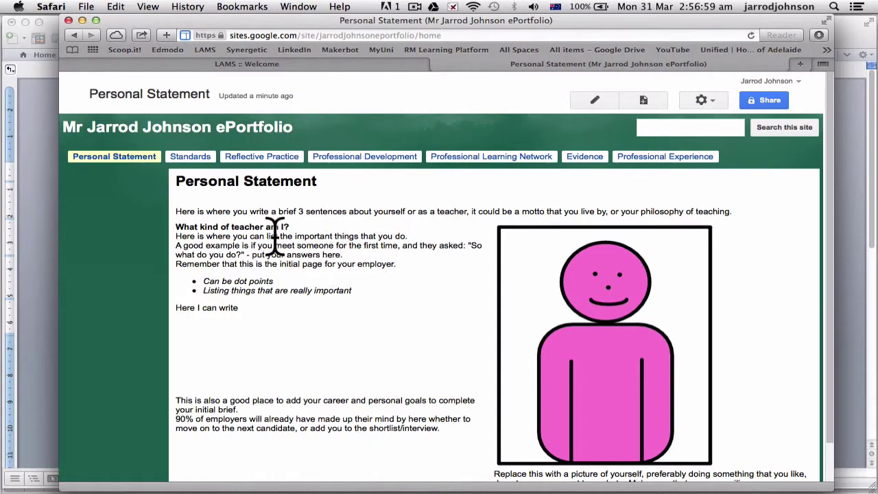
# - Switch to the ePortfolio Evidence and Process document in Word and examine its timeline, highlighting "Begin to draft professional statement"
pyautogui.press('super+Tab')
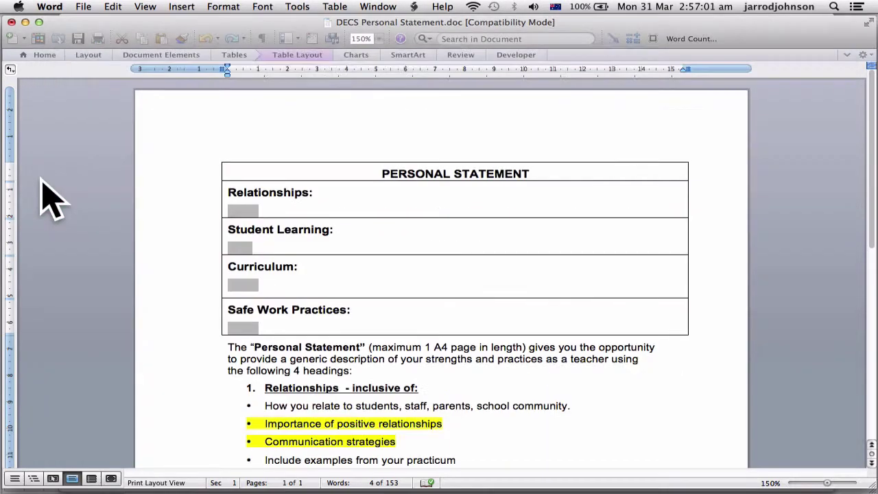
pyautogui.press('F3')
pyautogui.click(58, 220)
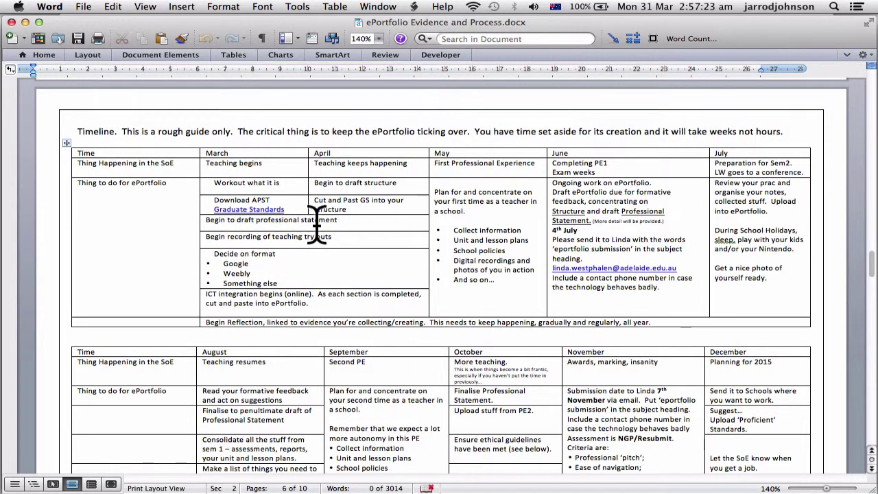
pyautogui.moveTo(341, 220); pyautogui.dragTo(218, 221)
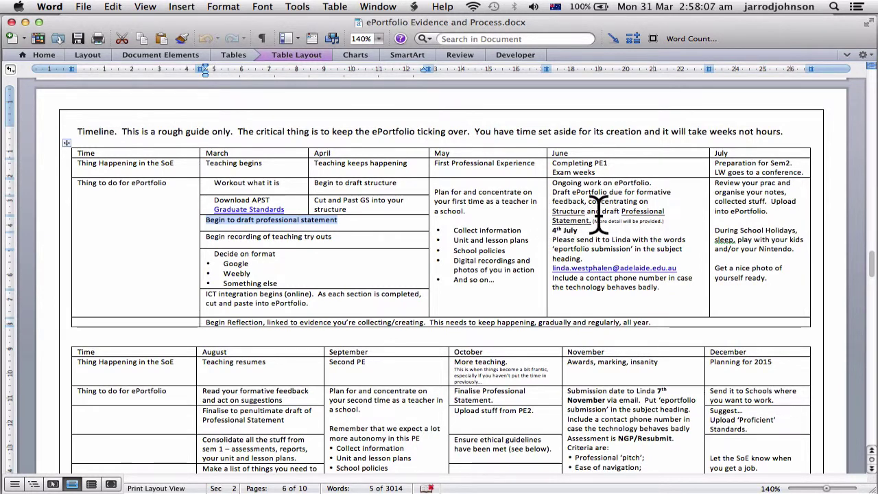
pyautogui.scroll(-3, 604, 244)
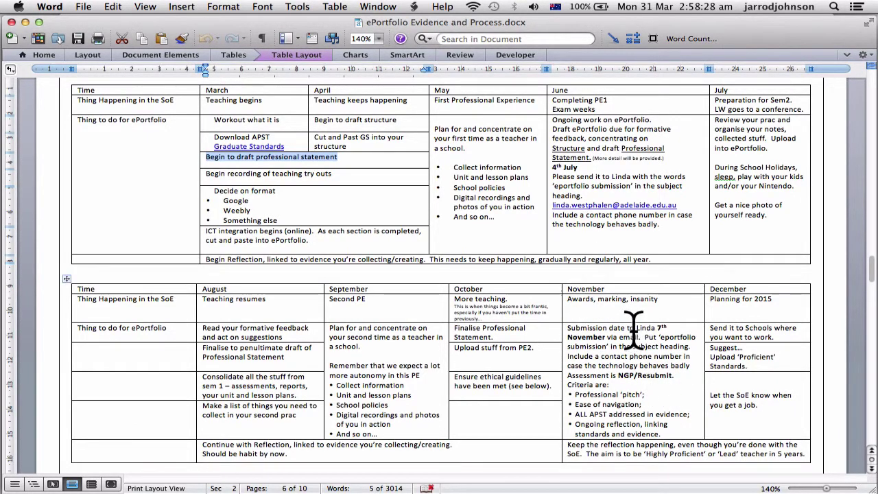
pyautogui.scroll(2, 633, 330)
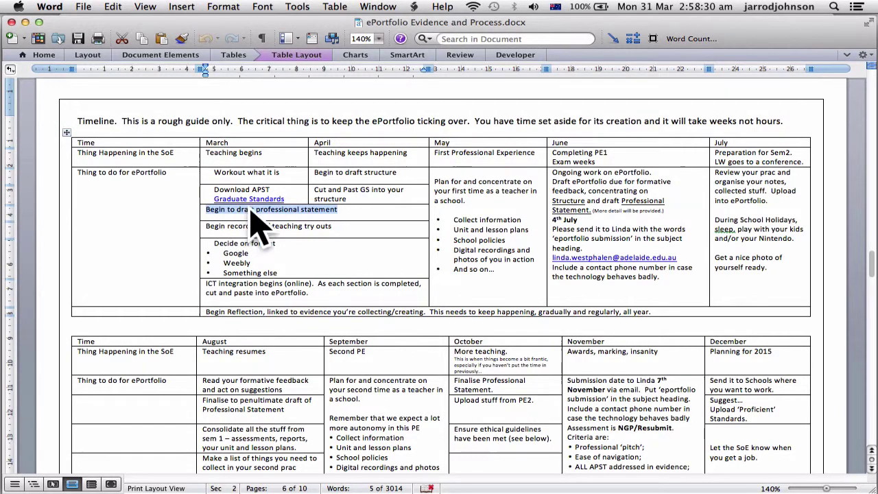
# - Switch to the DECS Personal Statement document and read through its guidelines for the four headings
pyautogui.hotkey('ctrl', 'Up')
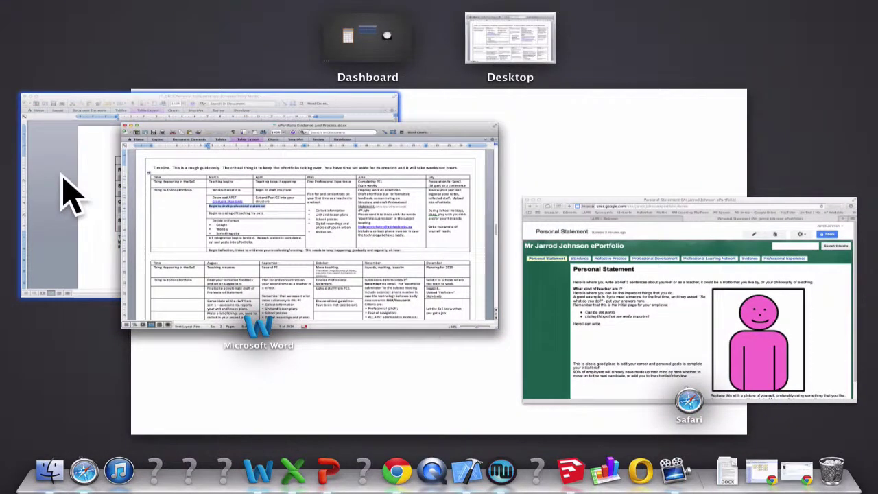
pyautogui.click(69, 195)
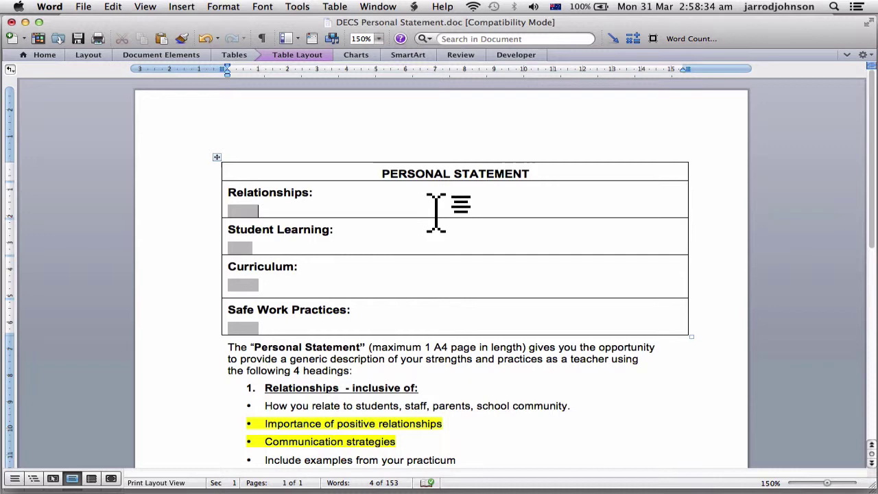
pyautogui.scroll(-2, 417, 197)
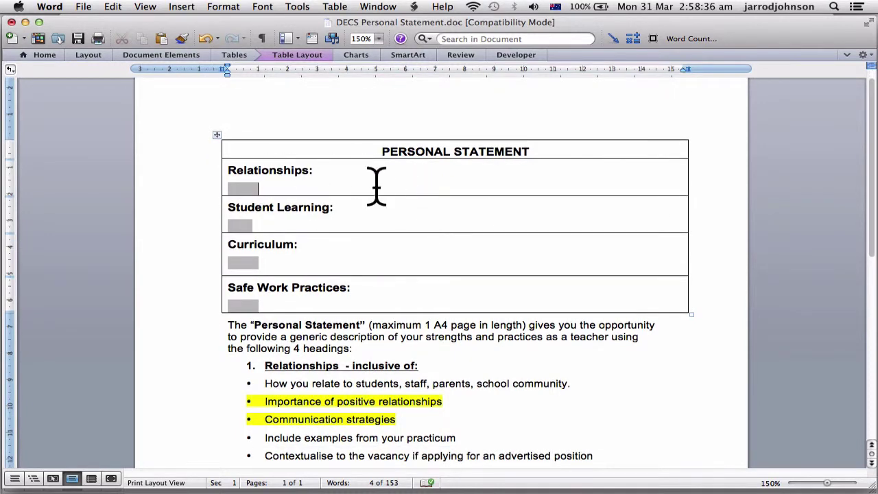
pyautogui.scroll(-8, 412, 180)
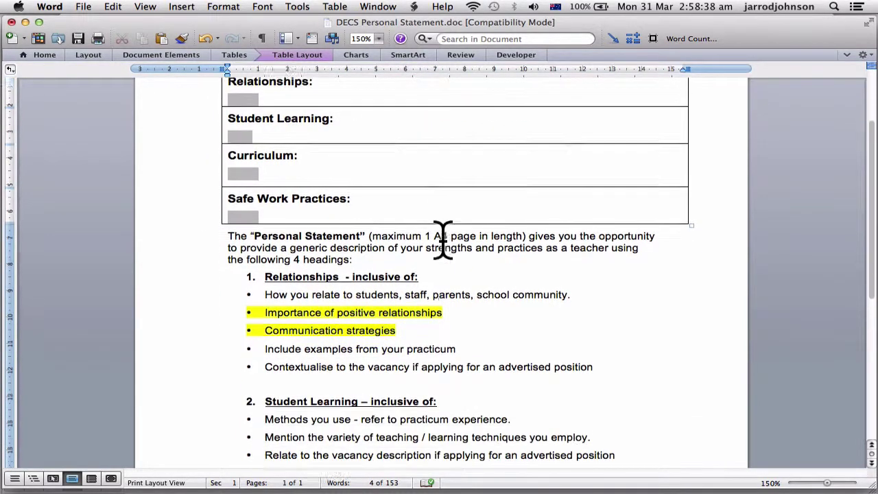
pyautogui.scroll(-5, 442, 240)
pyautogui.scroll(-3, 497, 196)
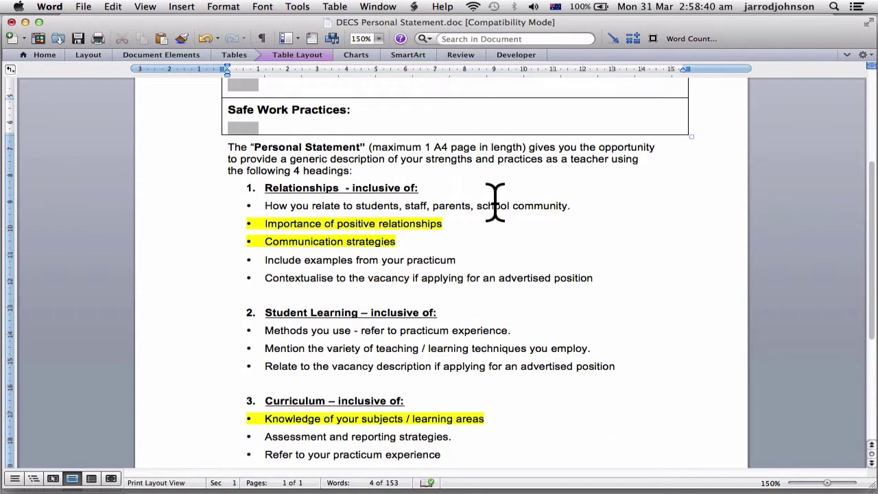
pyautogui.scroll(-10, 337, 186)
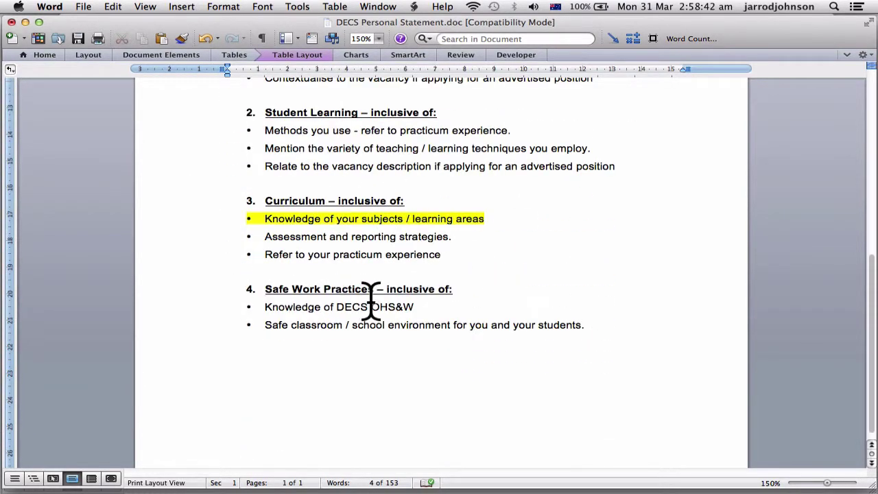
pyautogui.scroll(6, 391, 300)
pyautogui.scroll(-2, 391, 299)
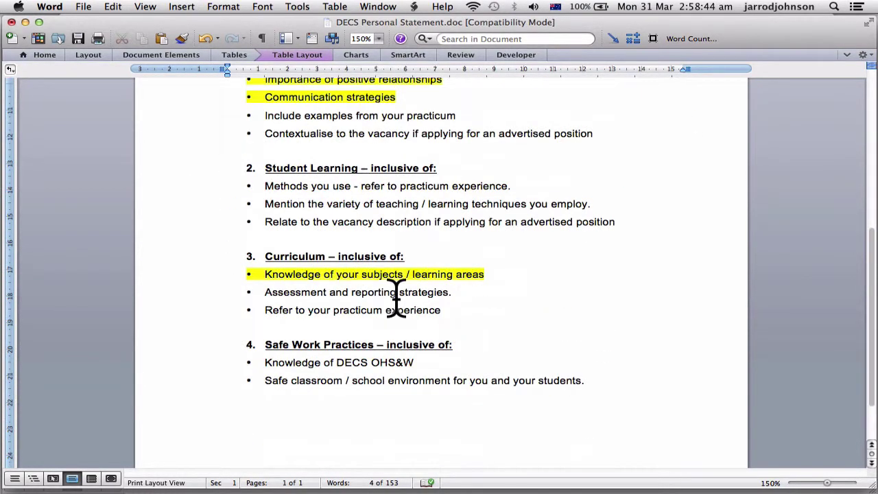
pyautogui.scroll(9, 397, 300)
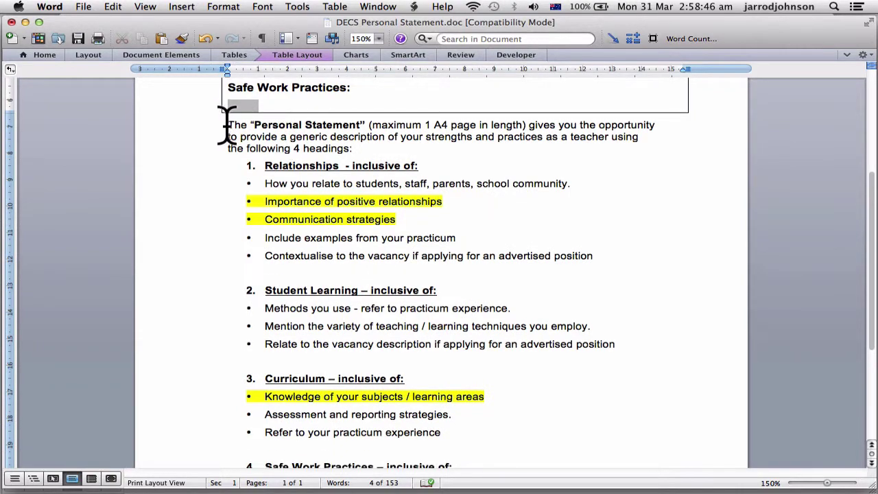
# - Copy the Personal Statement guidelines into the ePortfolio's Personal Statement page in Safari, below "Here I can write"
pyautogui.moveTo(227, 124); pyautogui.dragTo(515, 490)
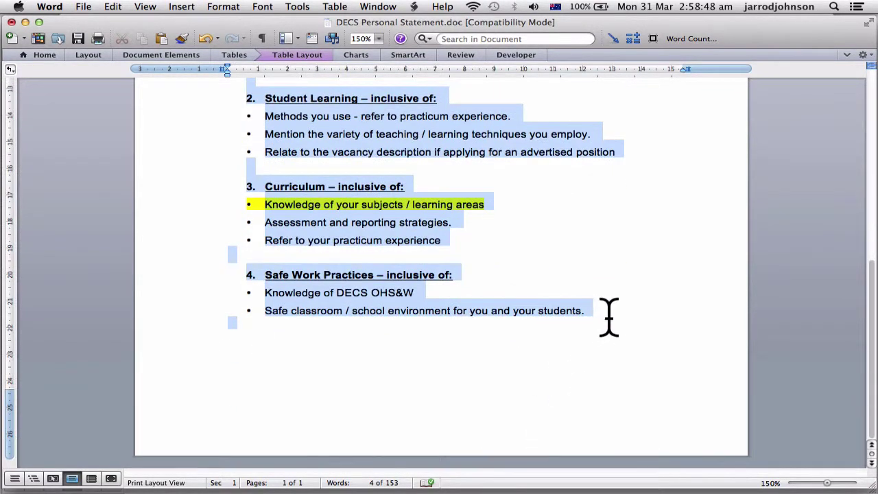
pyautogui.hotkey('ctrl', 'Up')
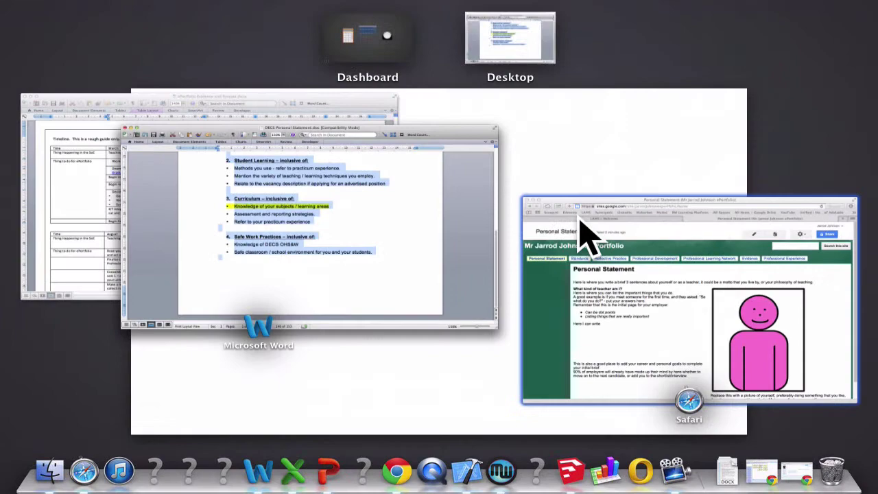
pyautogui.click(655, 312)
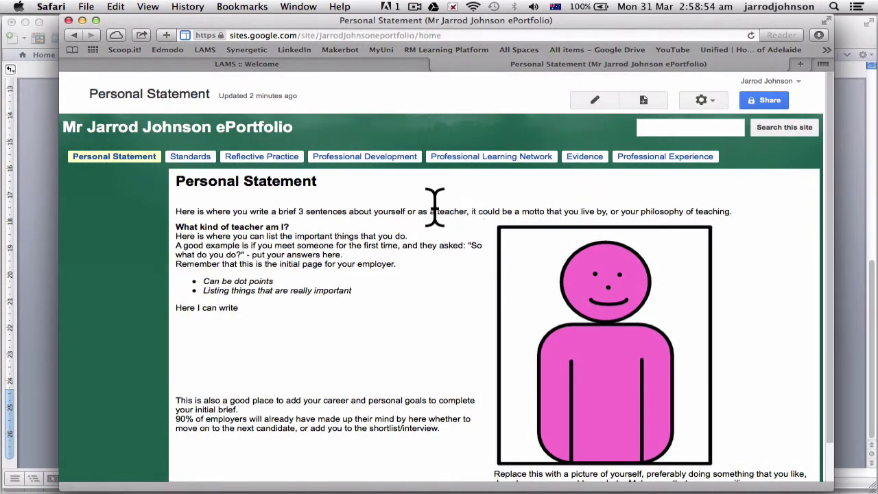
pyautogui.click(595, 103)
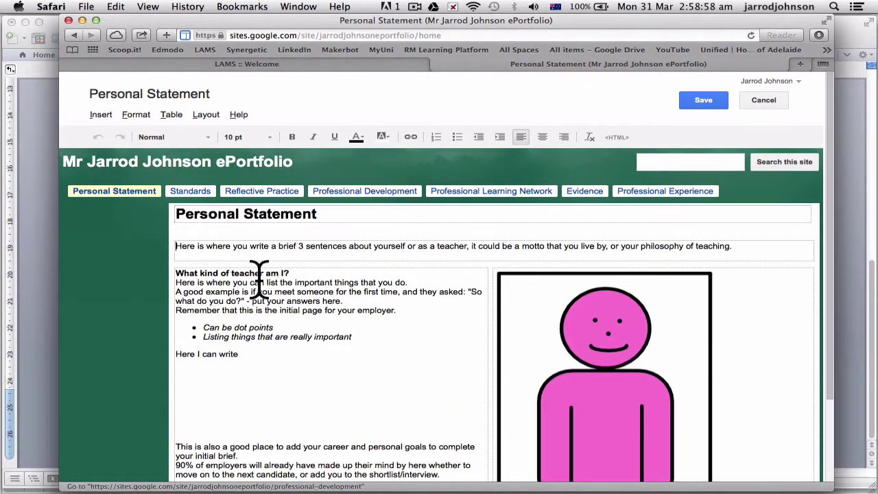
pyautogui.scroll(-3, 339, 245)
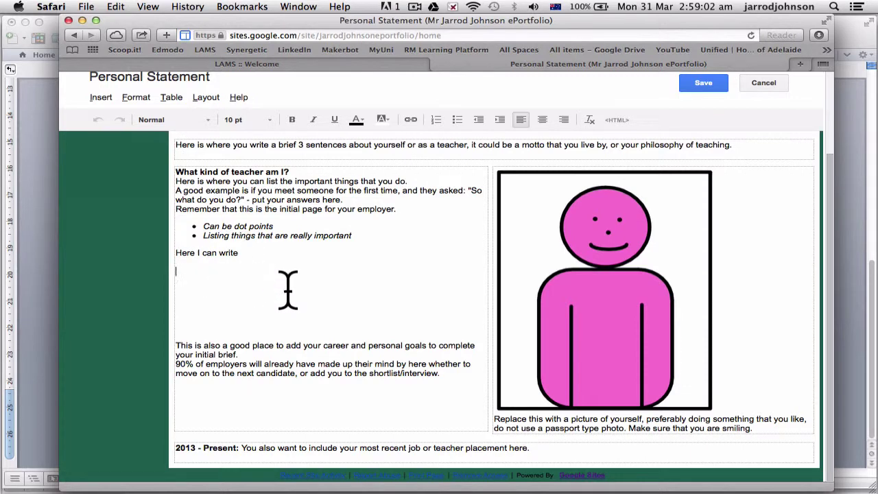
pyautogui.press('super+v')
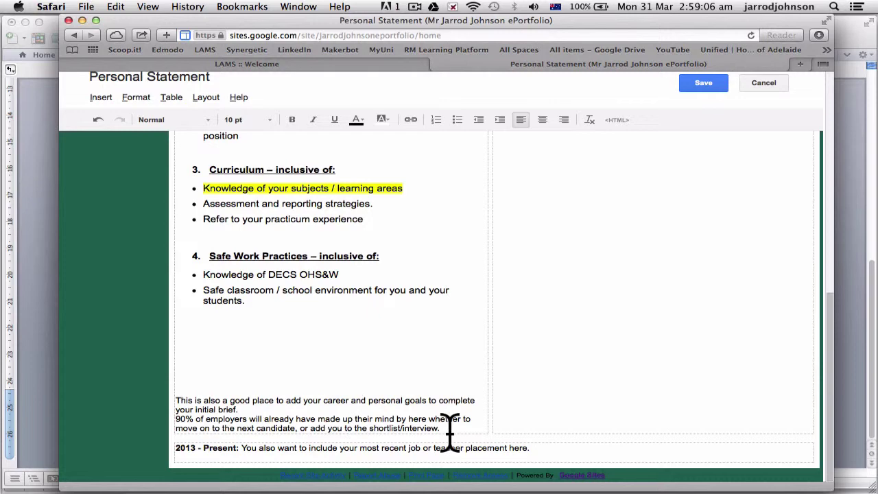
# - Delete the old placeholder text and blank lines above and below the pasted guidelines, from "What kind of teacher am I?" through the career goals paragraph
pyautogui.moveTo(449, 429); pyautogui.dragTo(147, 318)
pyautogui.press('BackSpace')
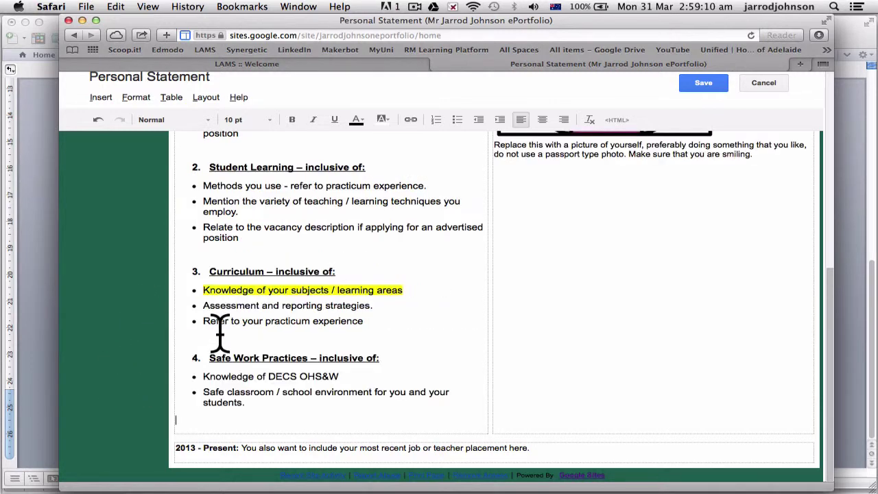
pyautogui.scroll(10, 262, 339)
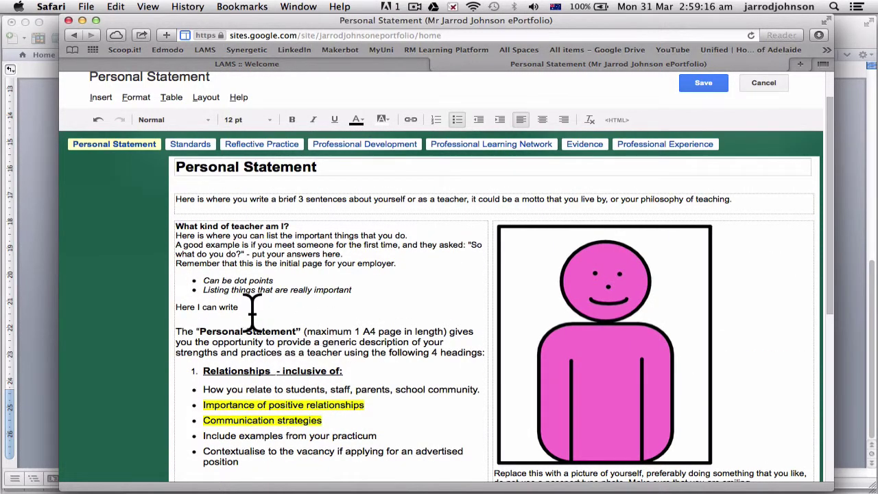
pyautogui.moveTo(251, 312); pyautogui.dragTo(171, 226)
pyautogui.press('BackSpace')
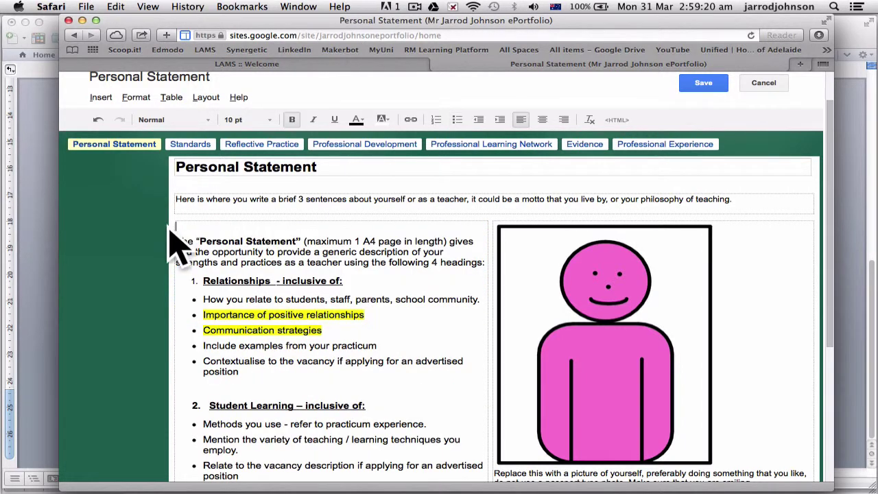
pyautogui.press('BackSpace')
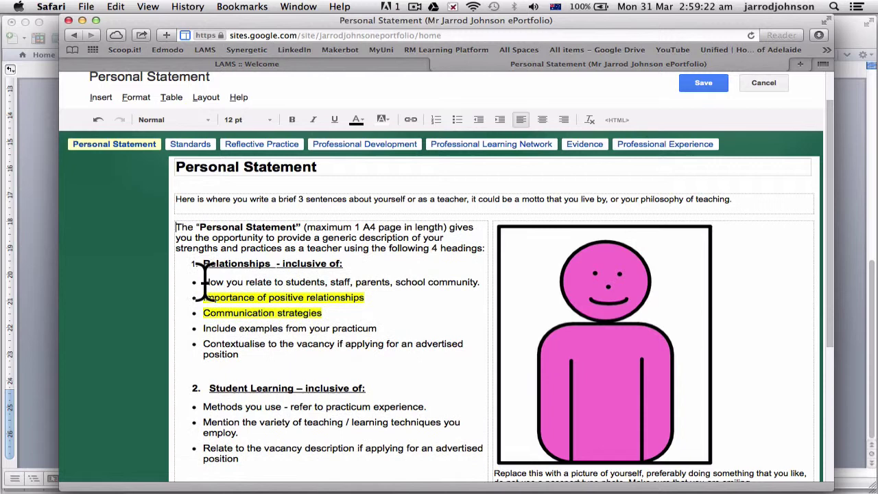
# - Review the pasted guidelines under all four headings, highlighting the "Include examples from your practicum" bullet
pyautogui.scroll(-1, 274, 312)
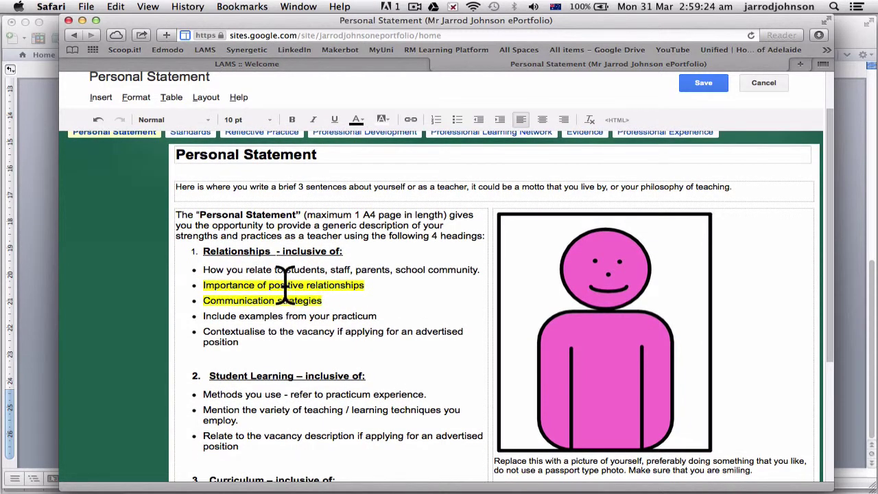
pyautogui.scroll(-3, 314, 264)
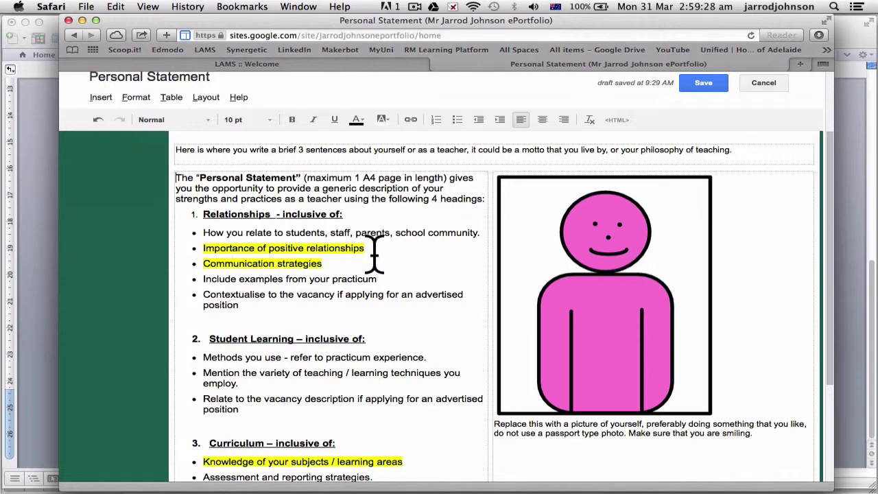
pyautogui.scroll(-10, 310, 280)
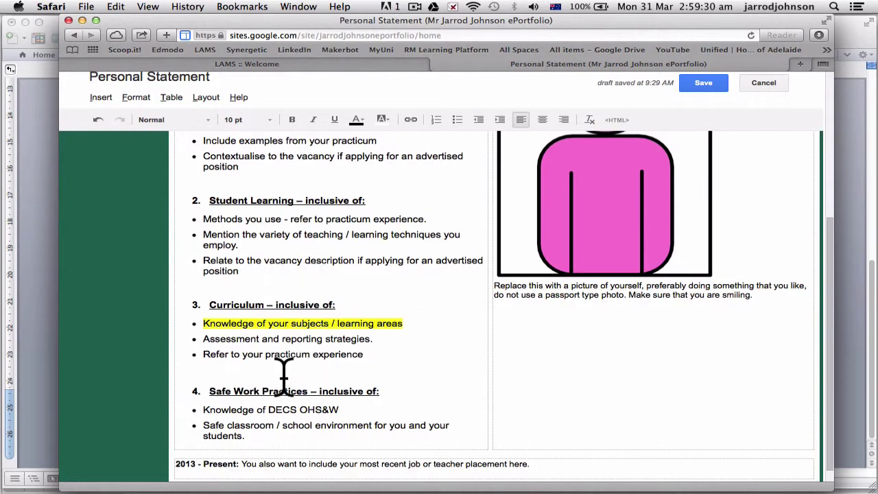
pyautogui.scroll(-1, 345, 353)
pyautogui.scroll(12, 346, 354)
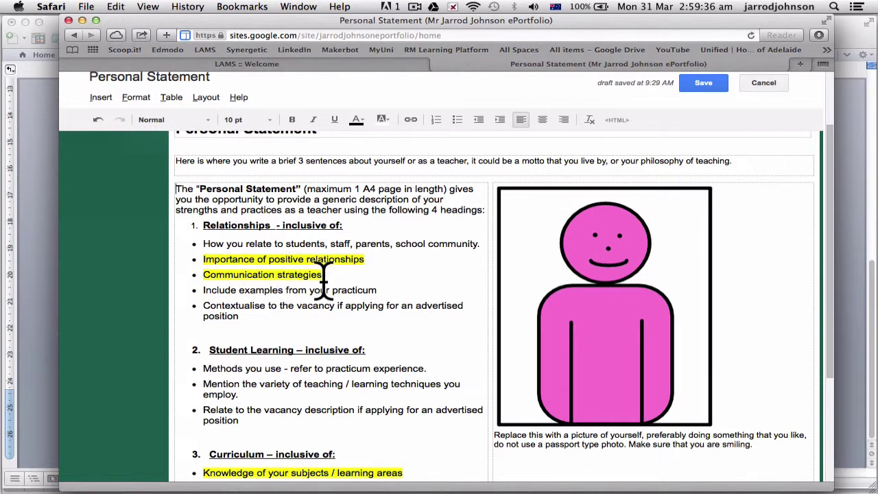
pyautogui.scroll(-1, 324, 281)
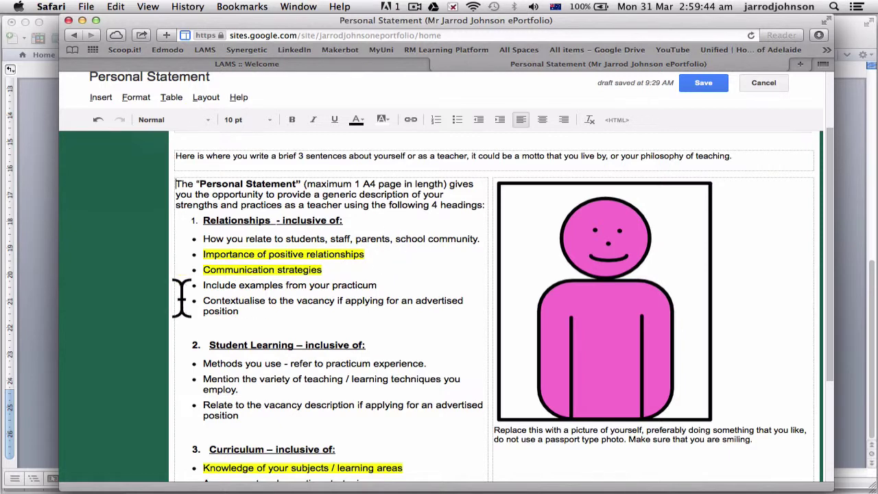
pyautogui.moveTo(385, 286); pyautogui.dragTo(206, 280)
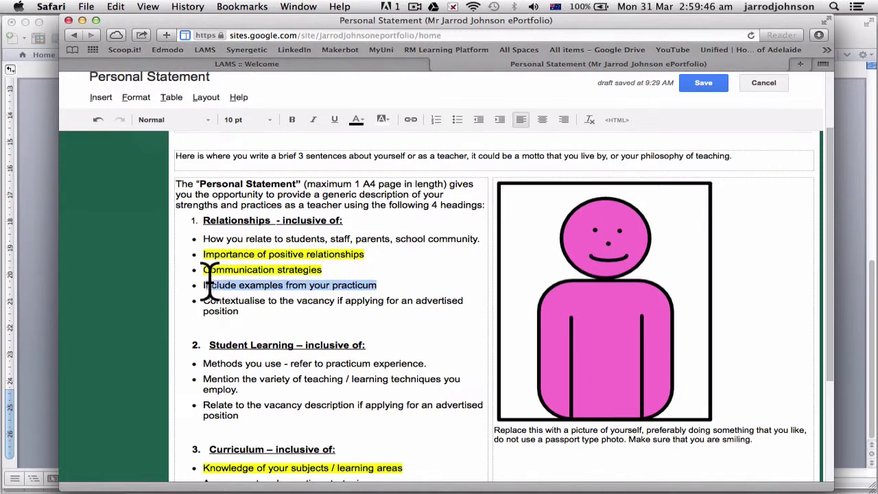
pyautogui.scroll(-3, 290, 304)
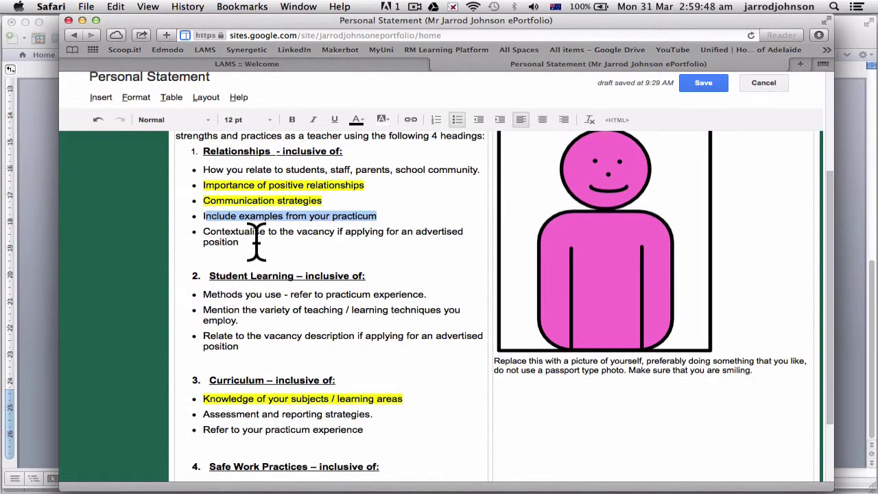
# - Delete the bullets about applying for an advertised position from the Relationships and Student Learning sections
pyautogui.moveTo(256, 242); pyautogui.dragTo(202, 233)
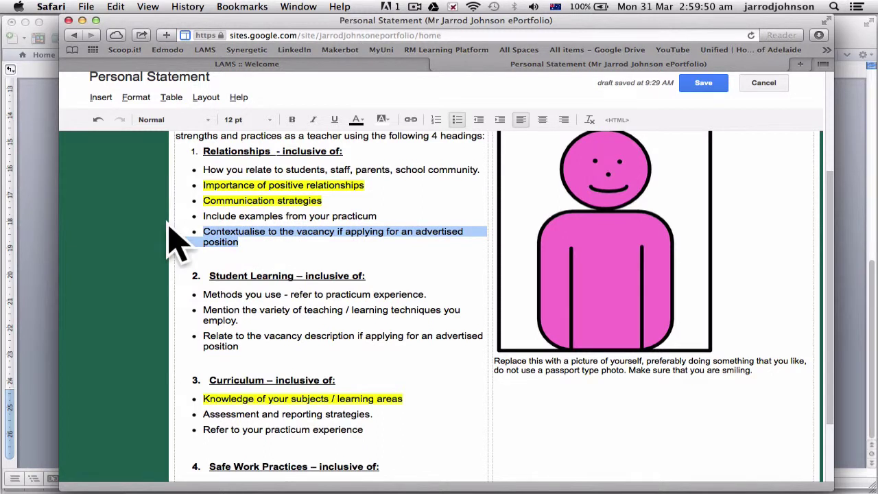
pyautogui.press('BackSpace')
pyautogui.press('BackSpace')
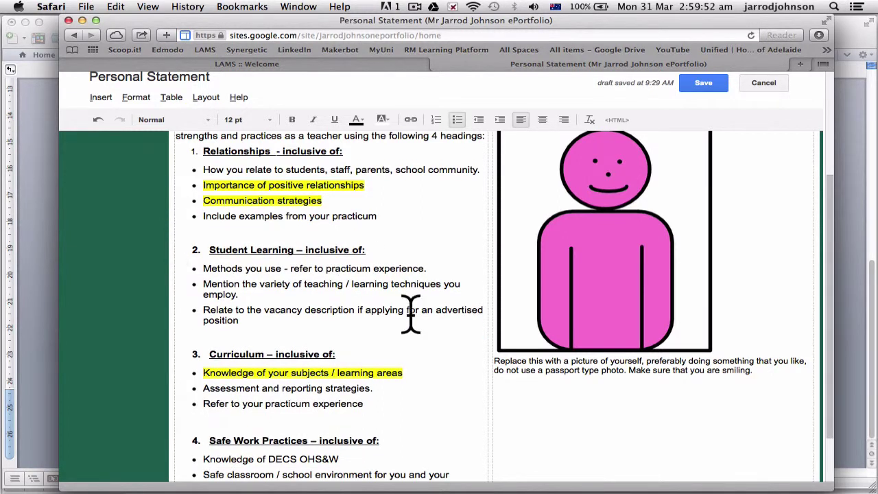
pyautogui.moveTo(265, 317); pyautogui.dragTo(157, 309)
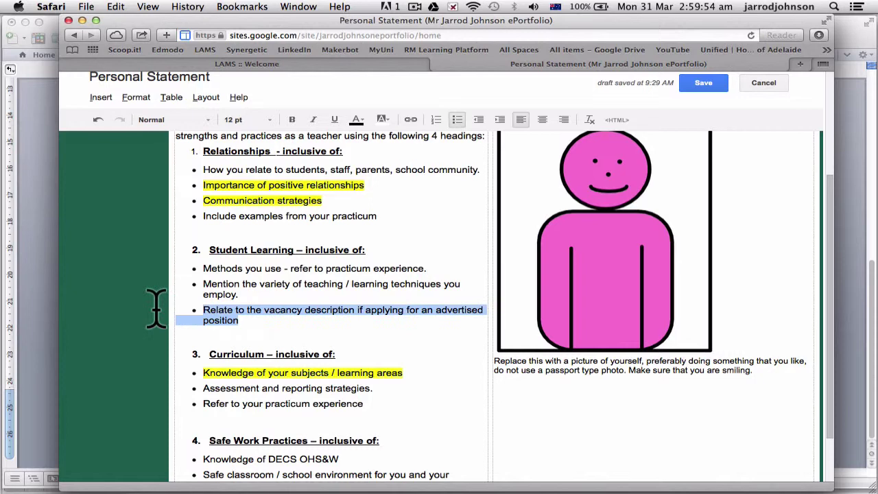
pyautogui.press('BackSpace')
pyautogui.press('BackSpace')
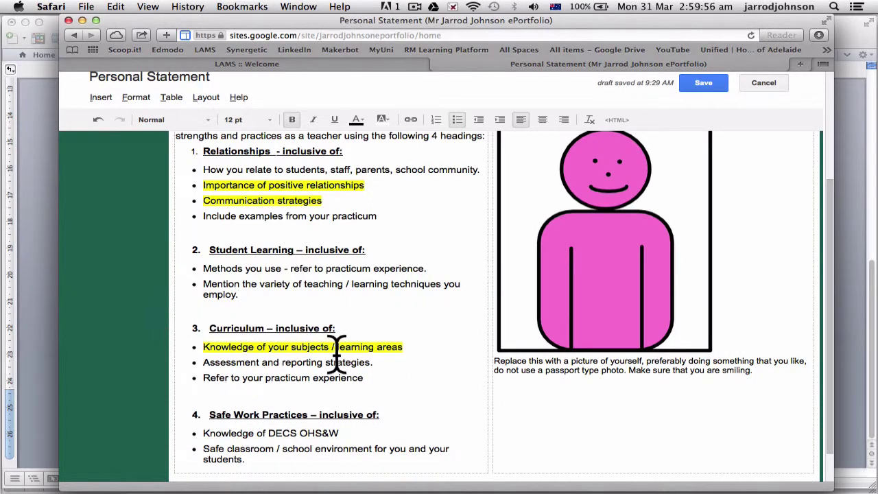
pyautogui.scroll(-1, 336, 357)
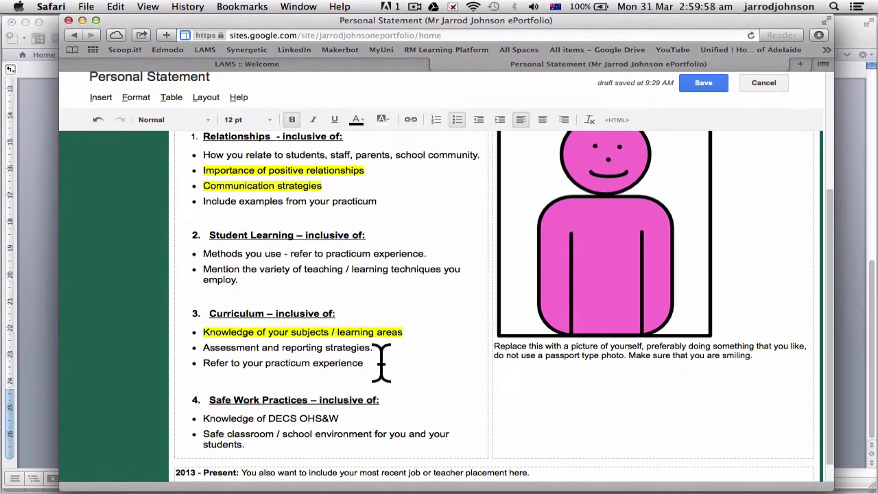
# - Review the remaining guideline bullets, selecting the teaching and learning techniques text and the "Knowledge of DECS OHS&W" bullet
pyautogui.scroll(-1, 382, 362)
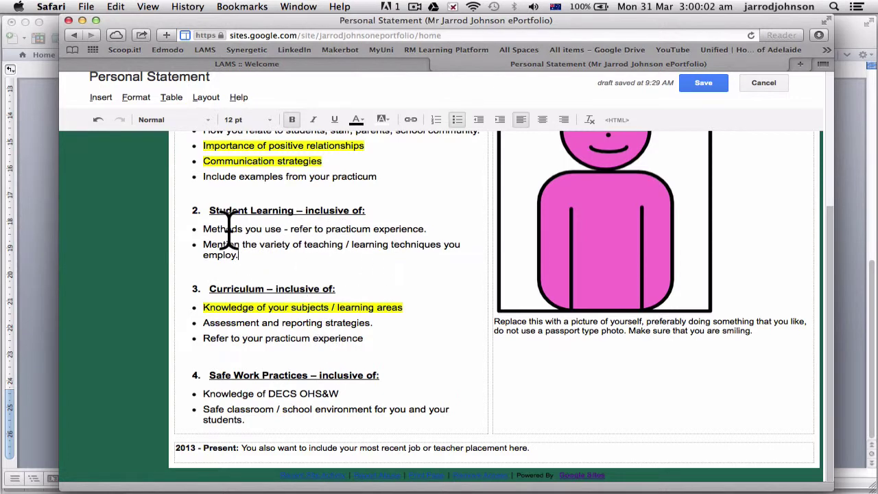
pyautogui.moveTo(405, 233); pyautogui.dragTo(244, 244)
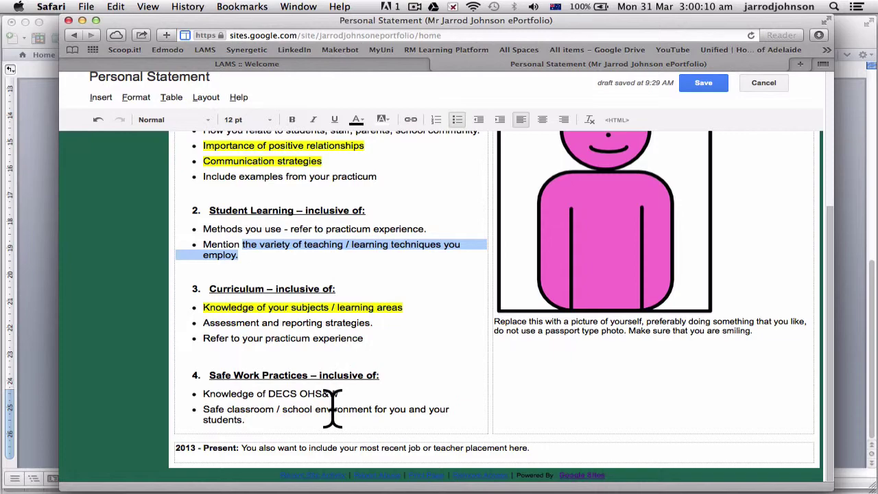
pyautogui.moveTo(346, 395); pyautogui.dragTo(168, 396)
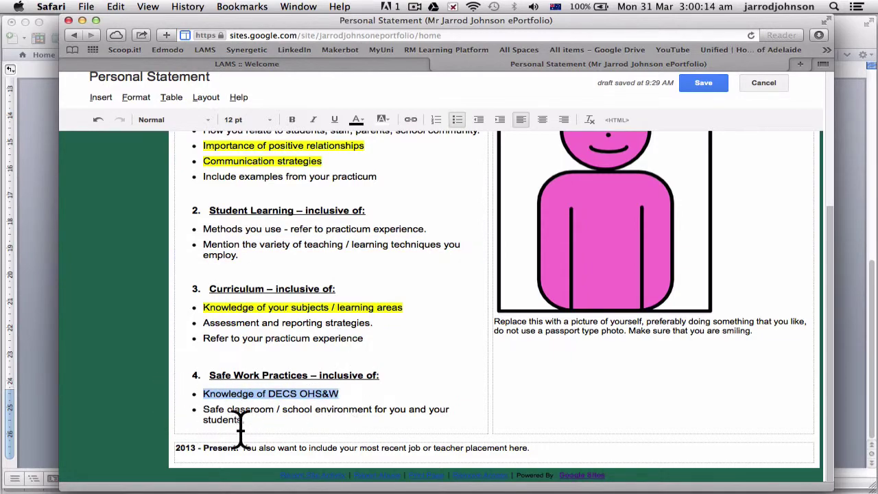
pyautogui.scroll(5, 268, 419)
pyautogui.scroll(-5, 254, 385)
# - Save the edited Personal Statement page
pyautogui.scroll(6, 275, 268)
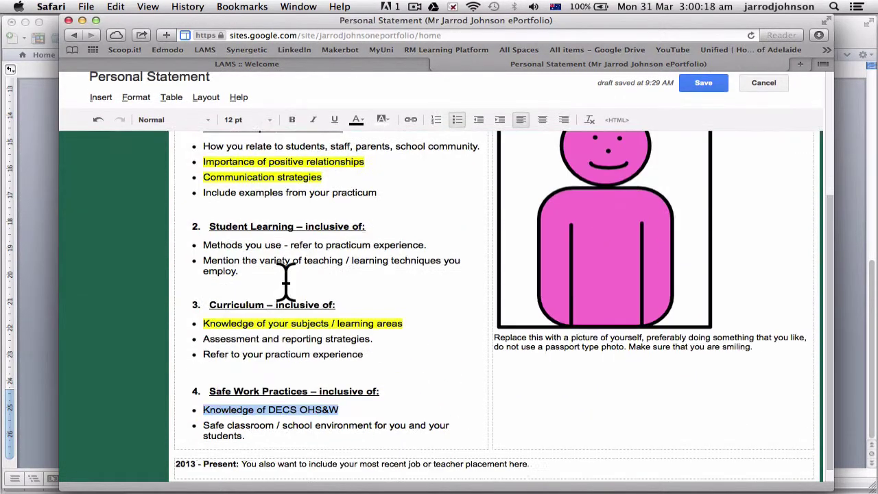
pyautogui.scroll(1, 348, 182)
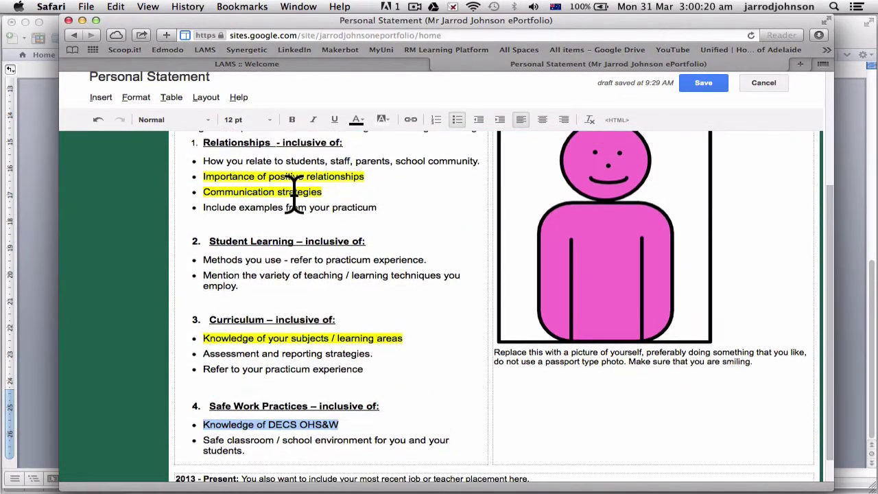
pyautogui.scroll(3, 325, 200)
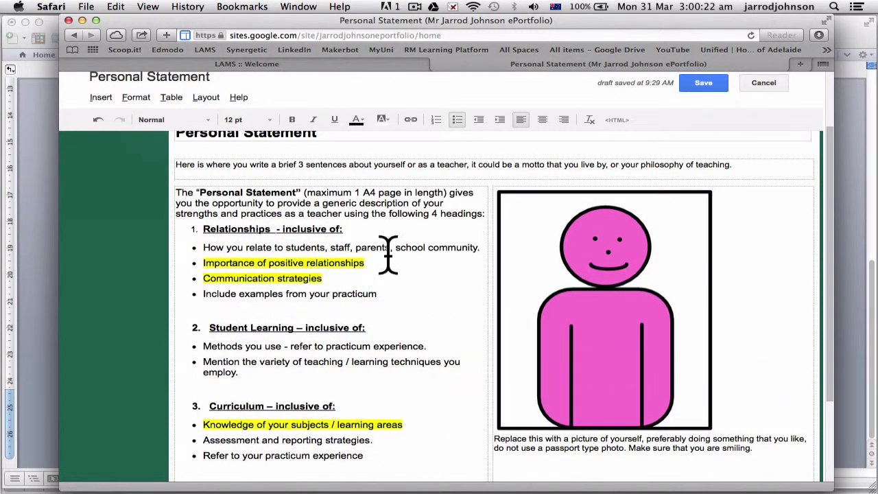
pyautogui.scroll(3, 388, 254)
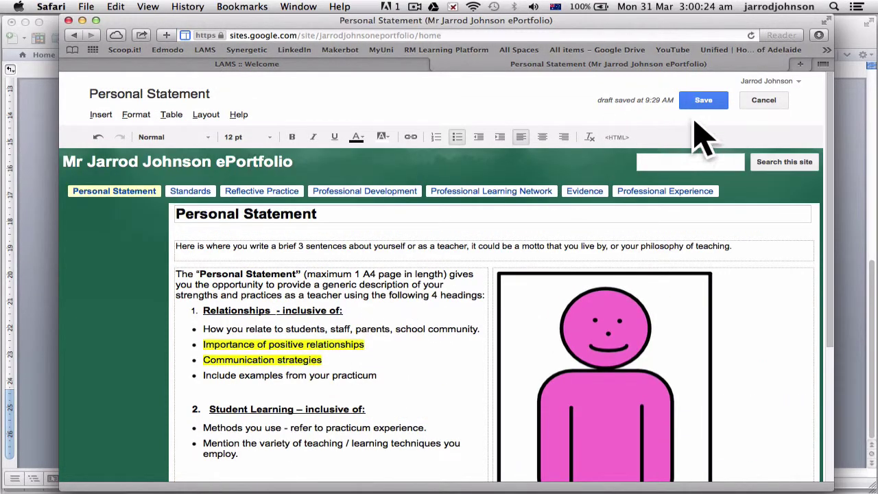
pyautogui.click(703, 102)
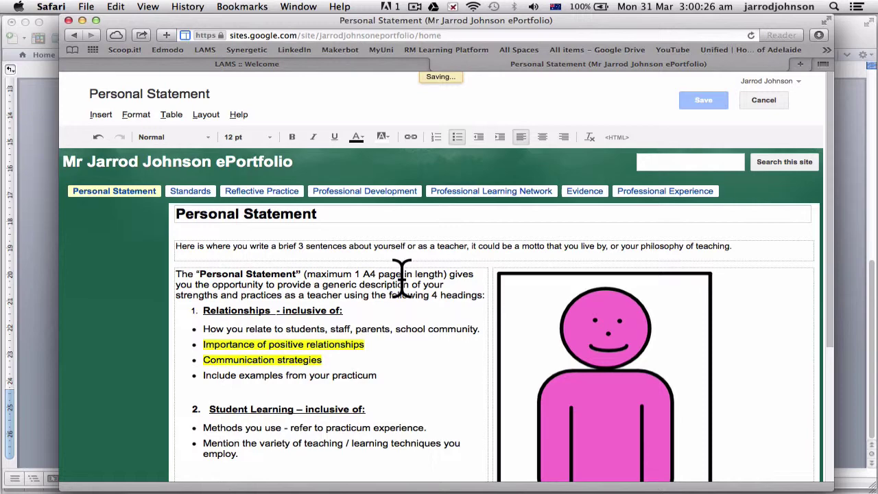
# - Examine the saved Personal Statement page, from the introduction and four guideline headings to the picture placeholder and the "2013 - Present" line
pyautogui.scroll(-5, 402, 281)
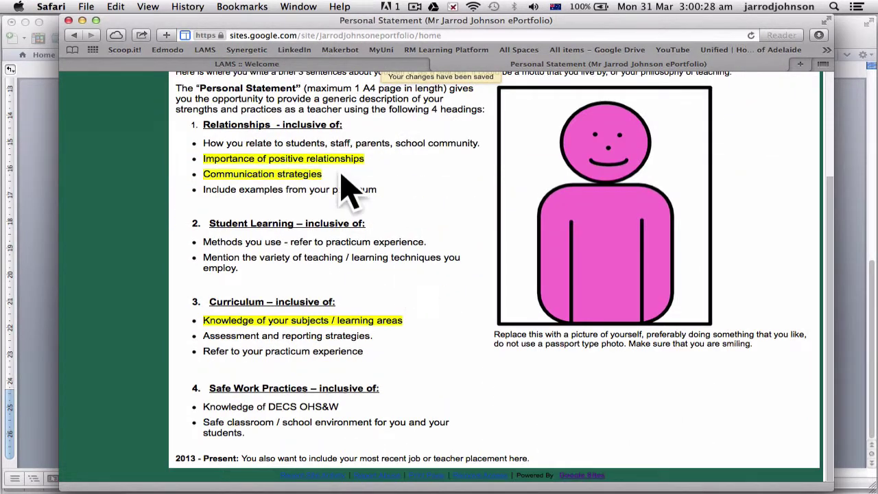
pyautogui.scroll(5, 408, 329)
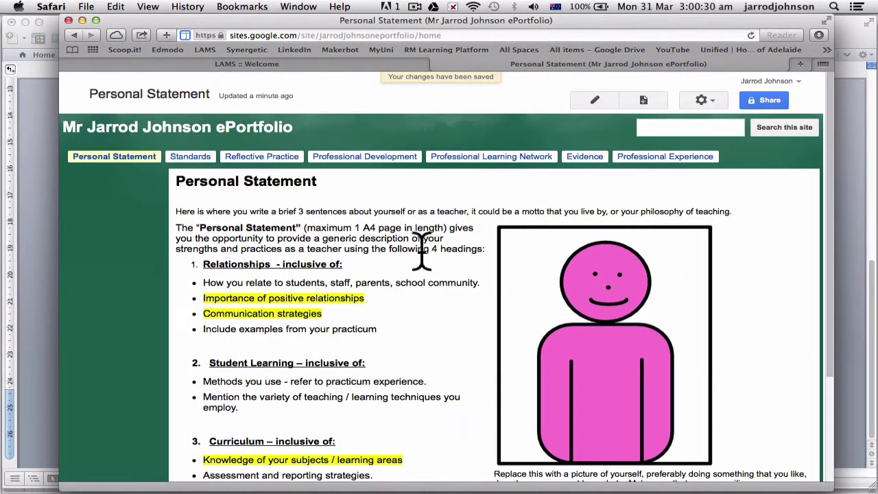
pyautogui.scroll(-3, 408, 282)
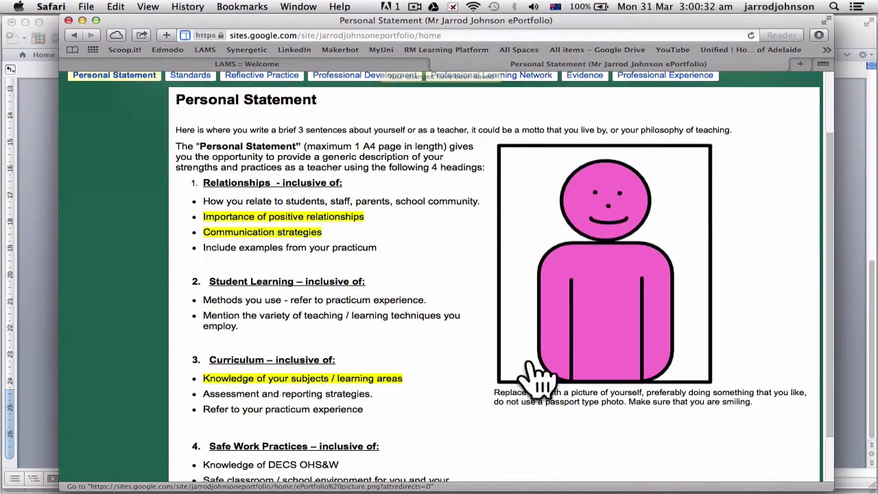
pyautogui.scroll(-2, 368, 231)
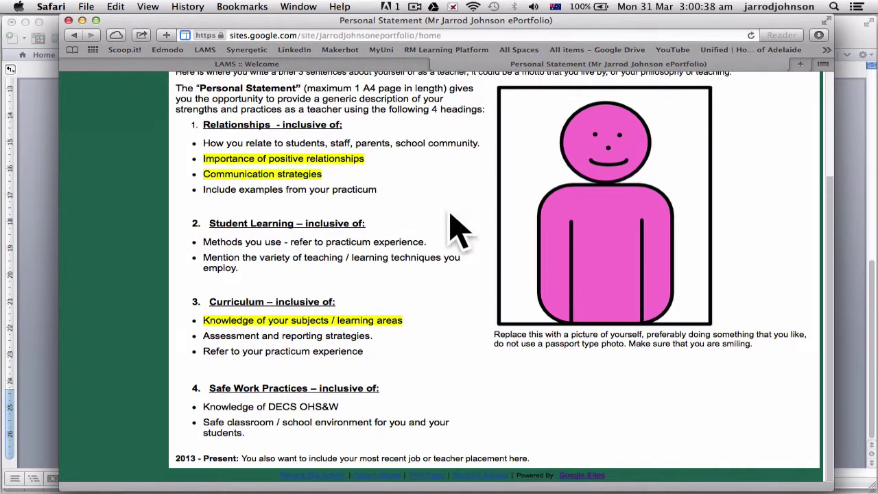
pyautogui.scroll(5, 361, 257)
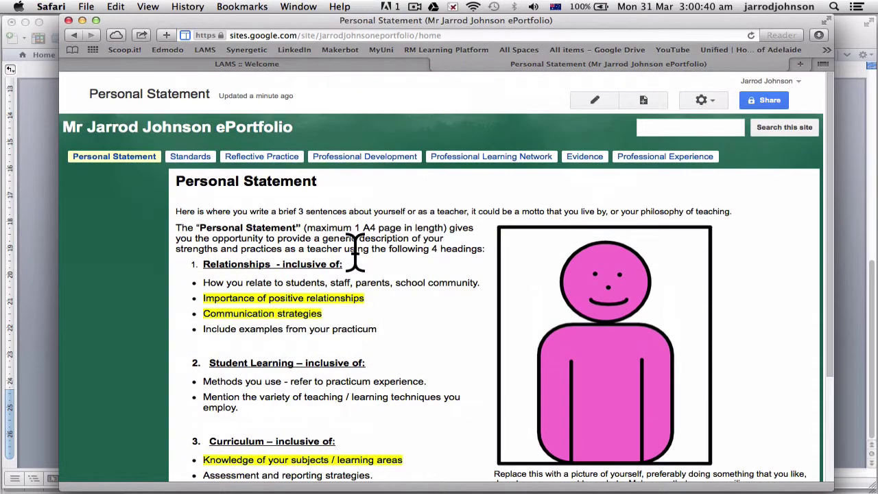